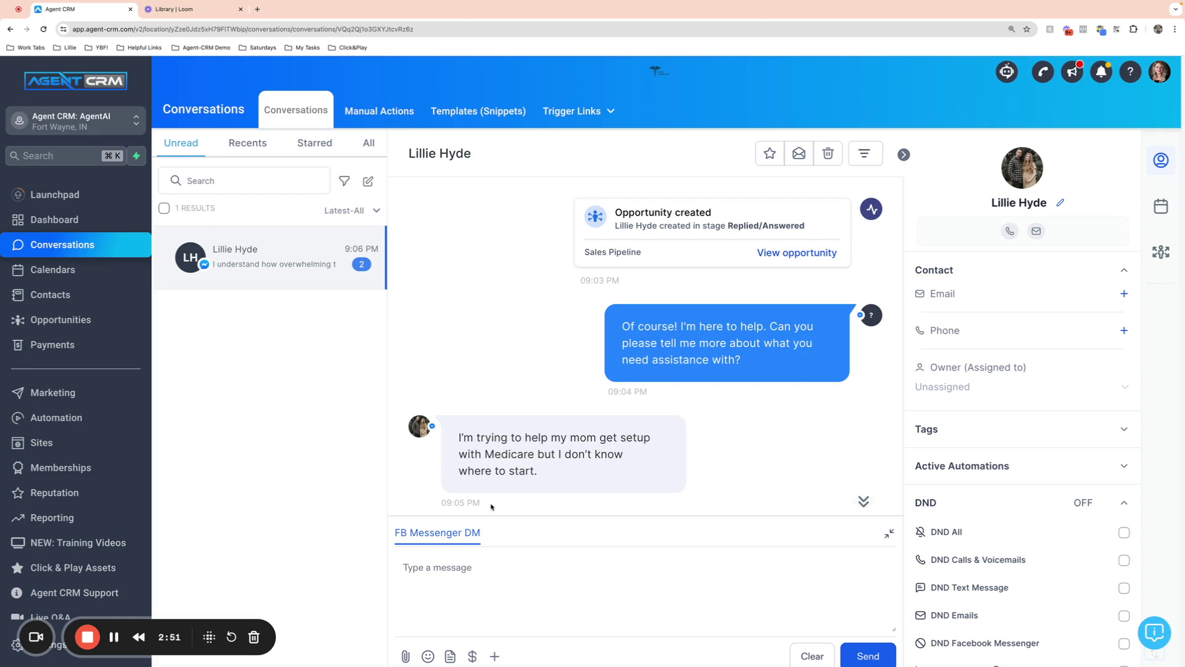
Step: Jump to the newest message to read Agent AI's Medicare eligibility reply and the lead's response
click(863, 500)
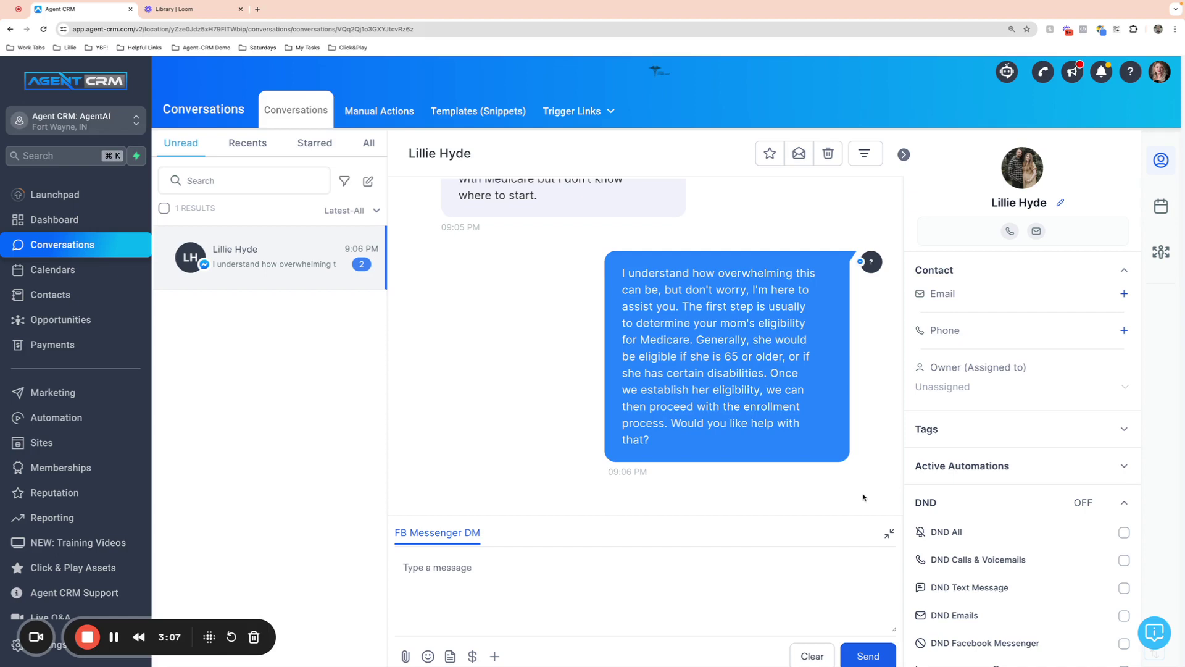
mouse_move(727, 470)
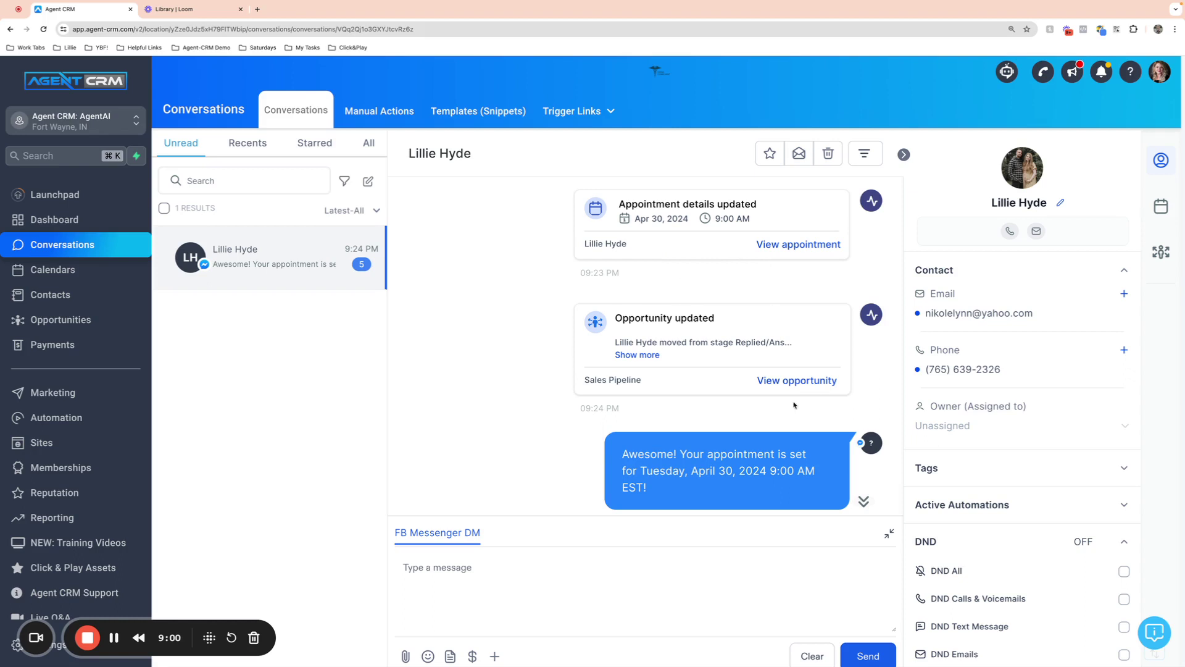
scroll(706, 479, down, 1)
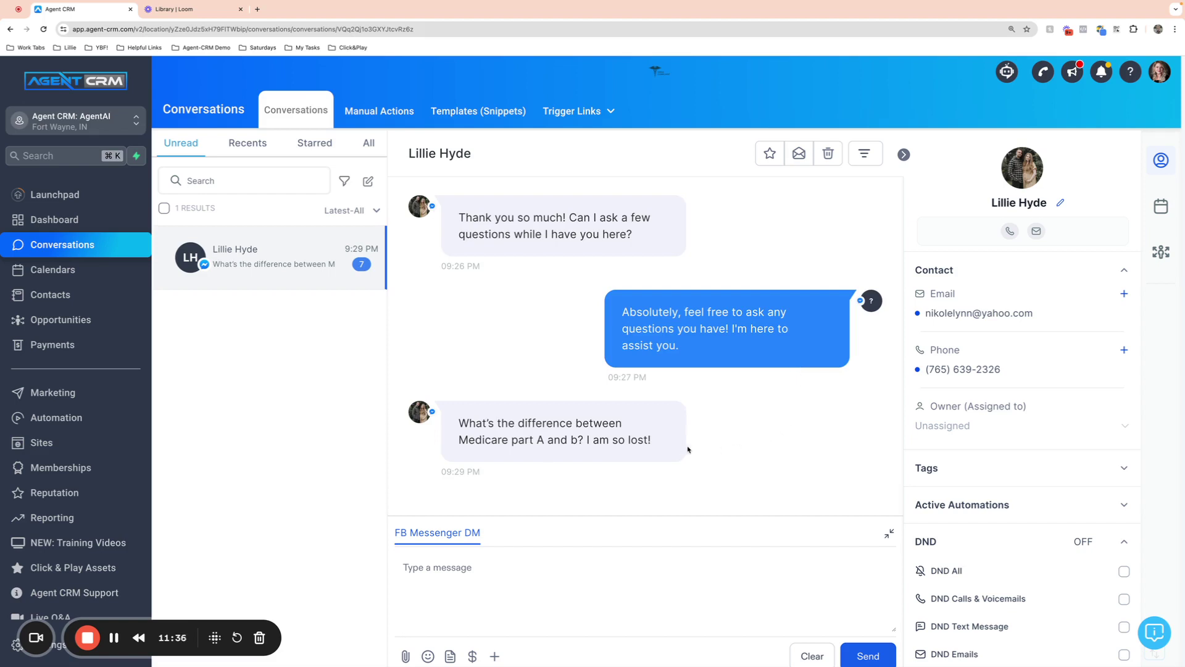
mouse_move(727, 362)
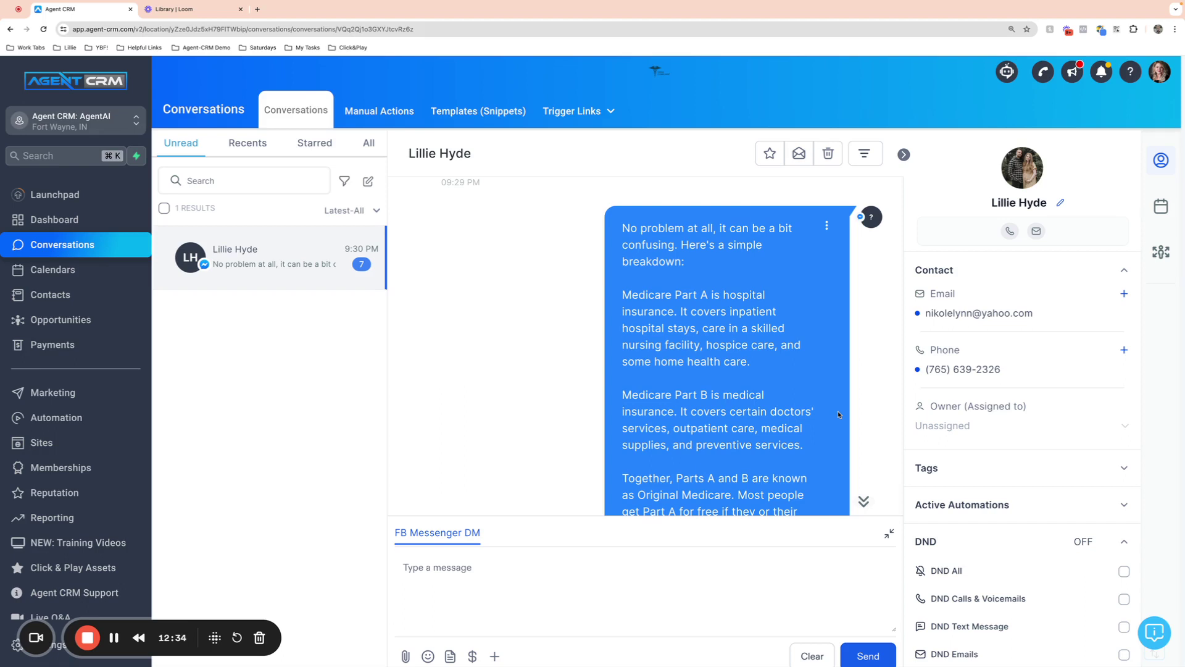
scroll(839, 414, down, 1)
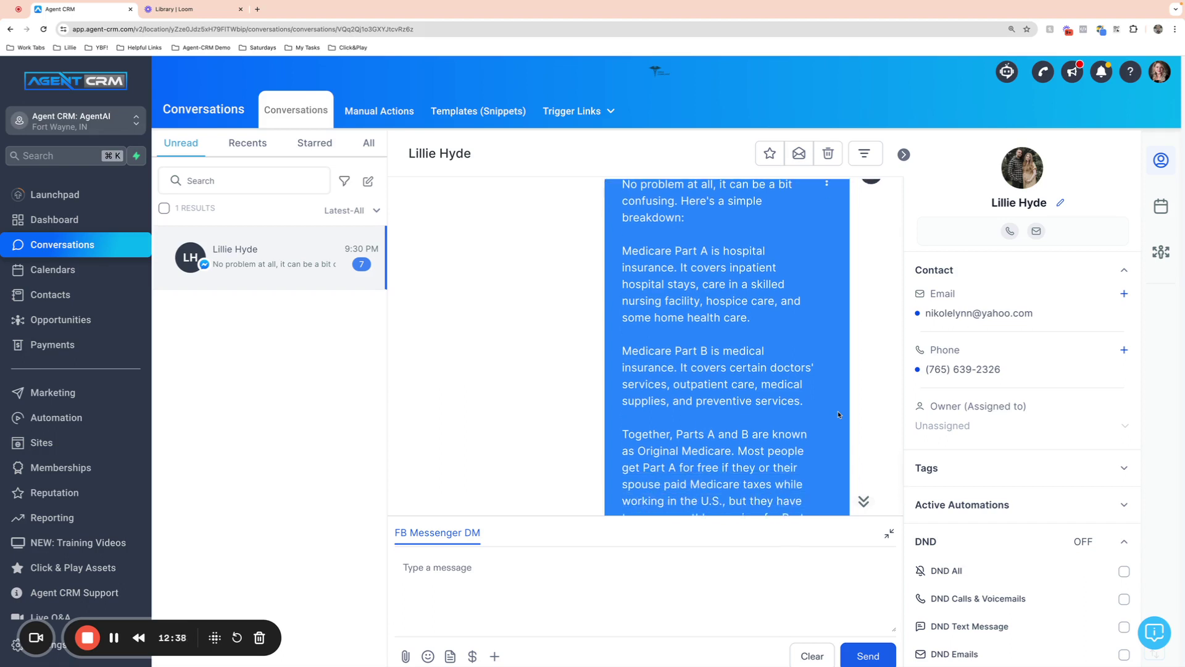
scroll(839, 413, down, 1)
scroll(839, 414, down, 1)
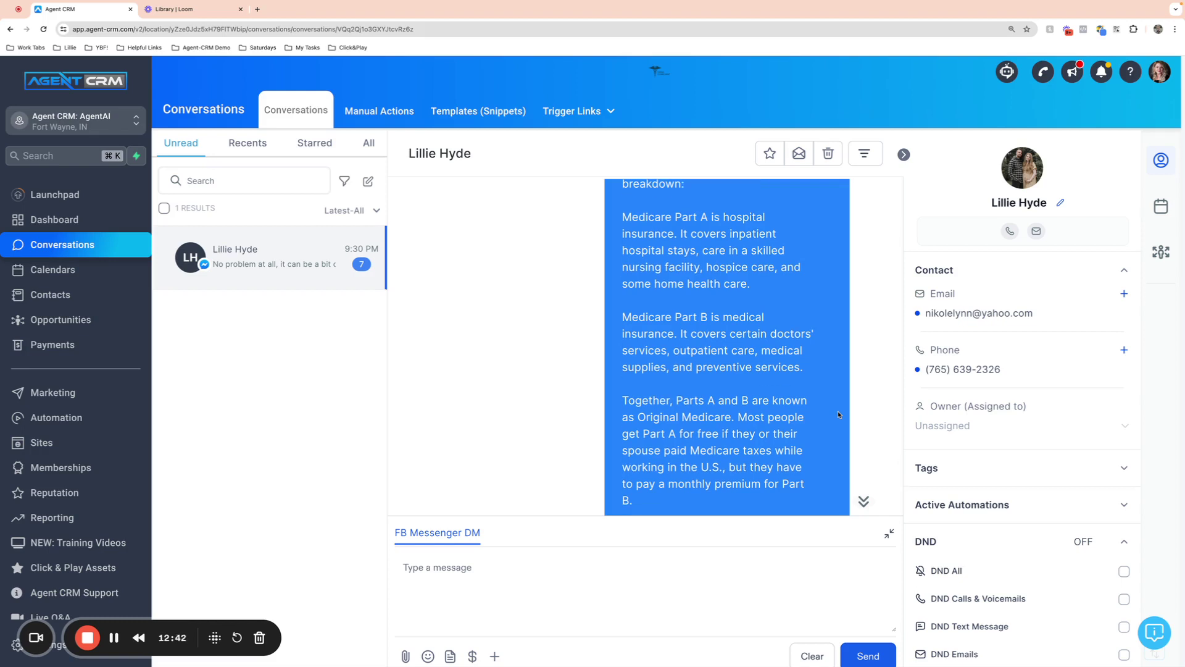
scroll(839, 415, down, 2)
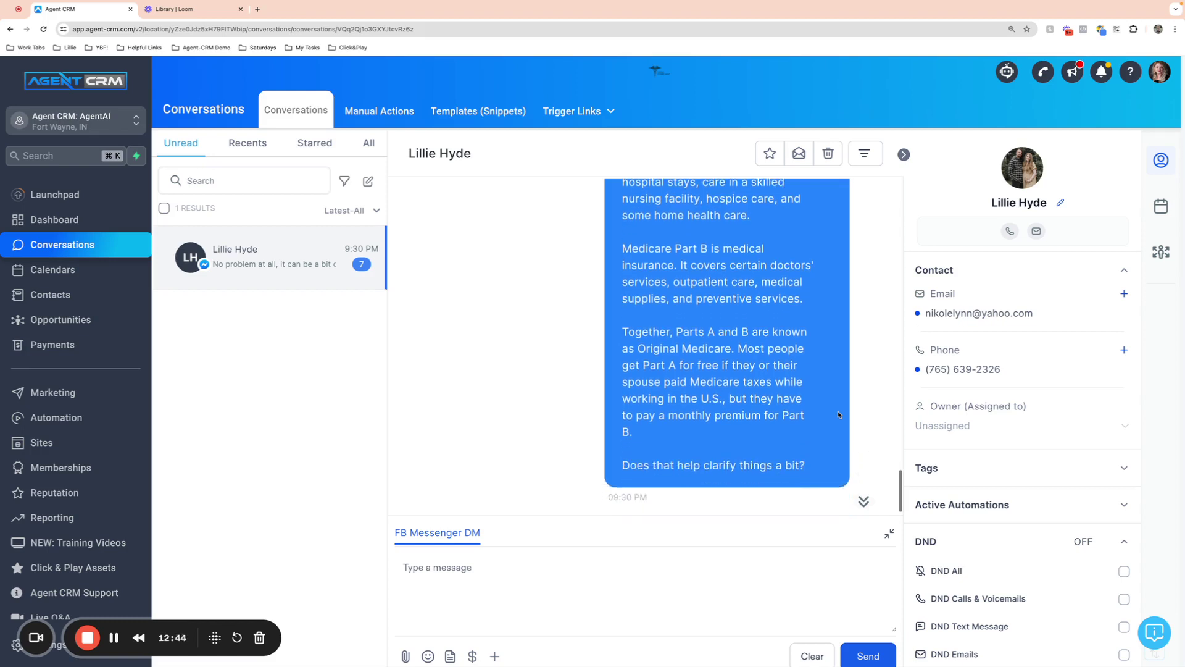
scroll(840, 414, down, 2)
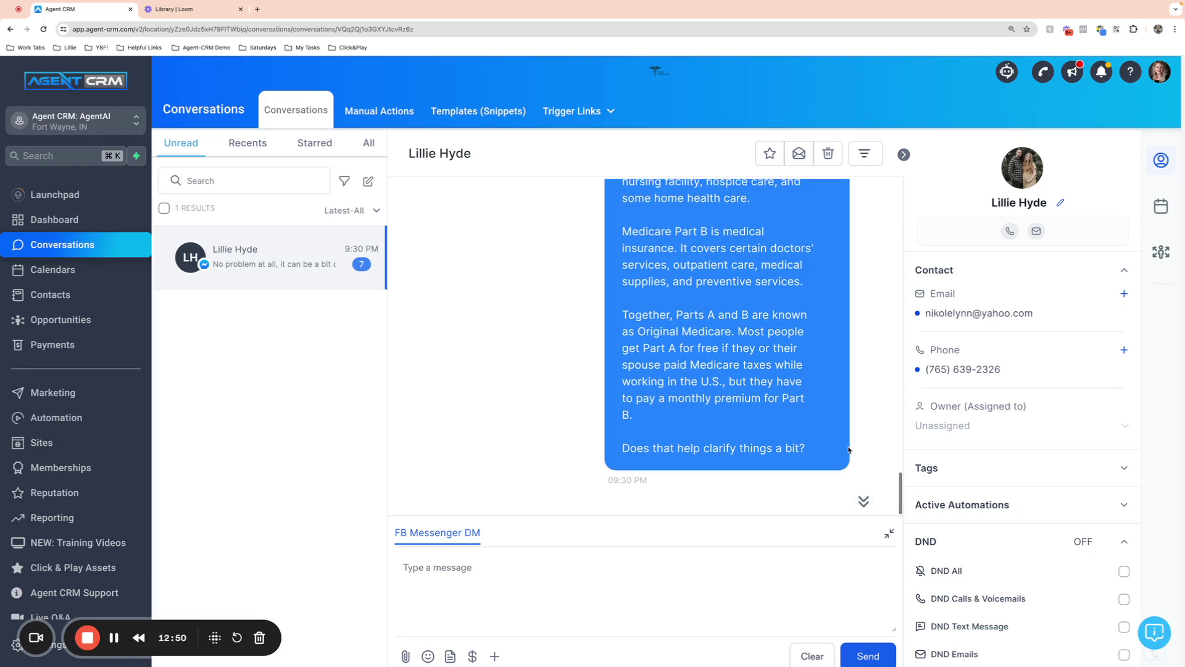
scroll(848, 451, down, 1)
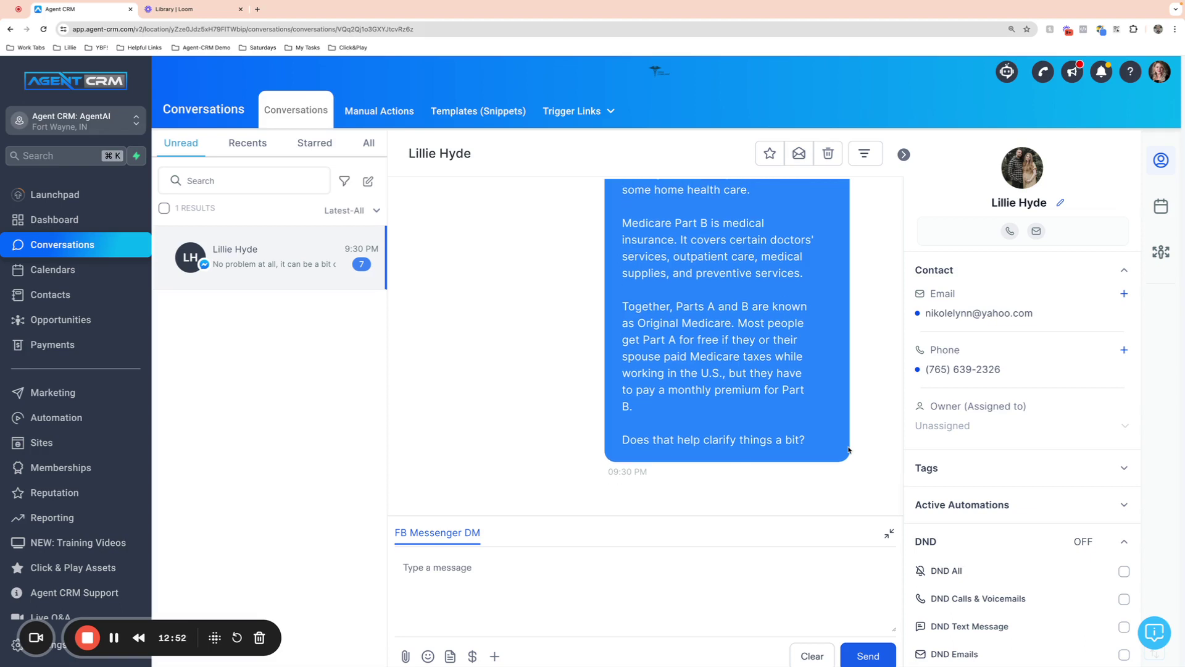